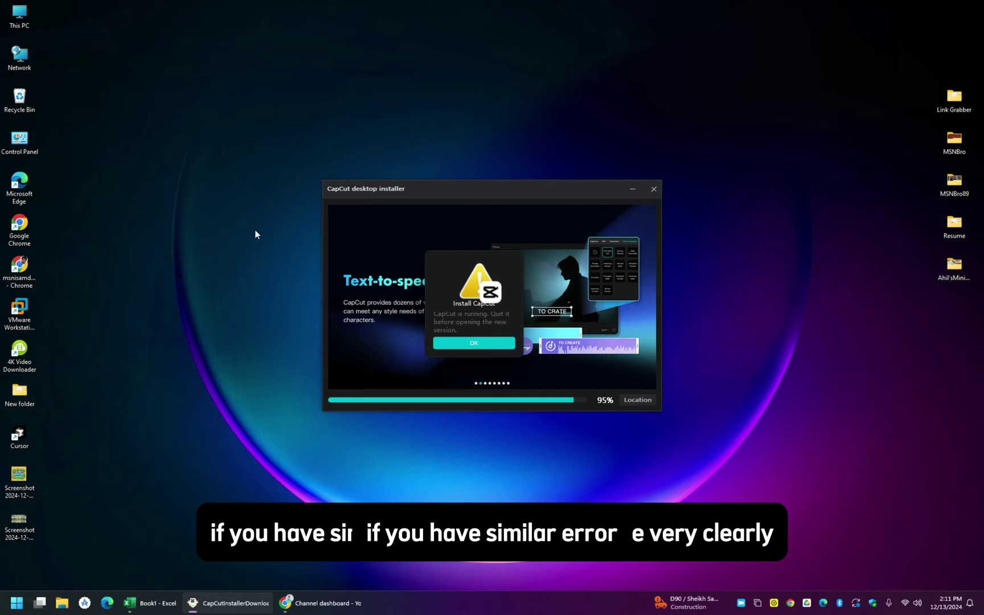
Dismiss the CapCut-running warning, then fully close the YouTube Studio Chrome window.
left_click_drag(453, 256, 500, 85)
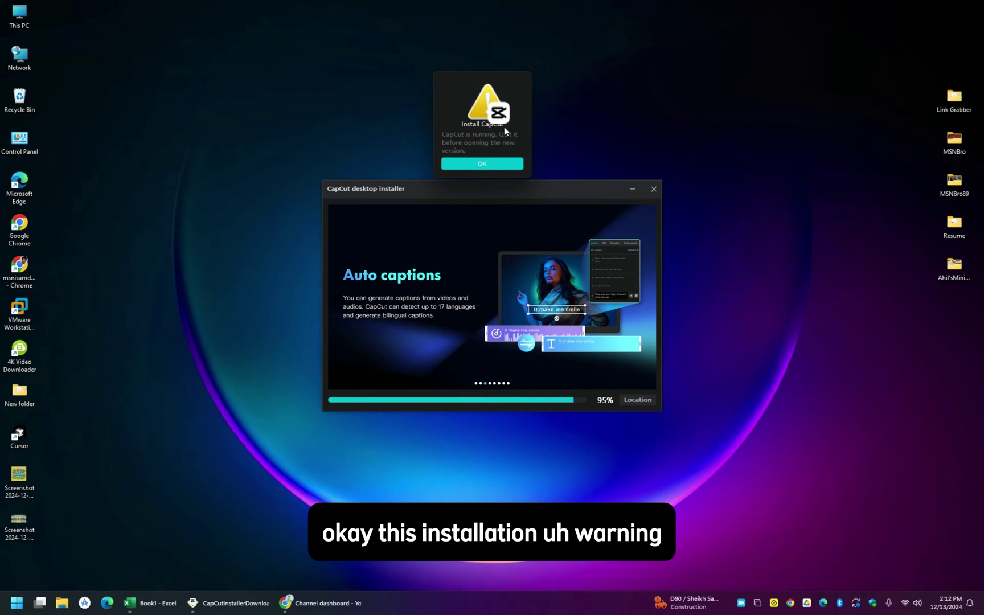
left_click(474, 164)
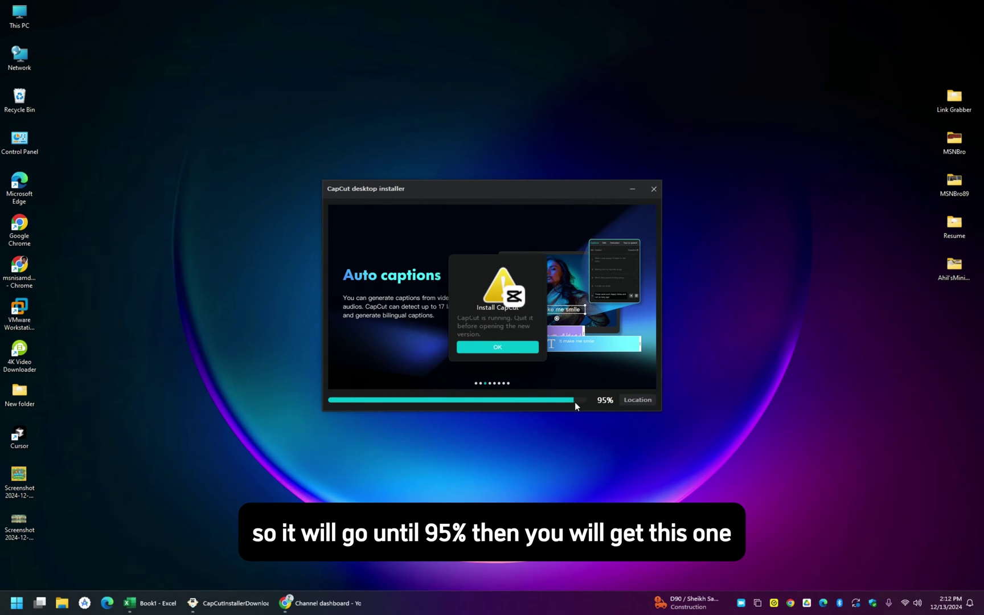
left_click(315, 608)
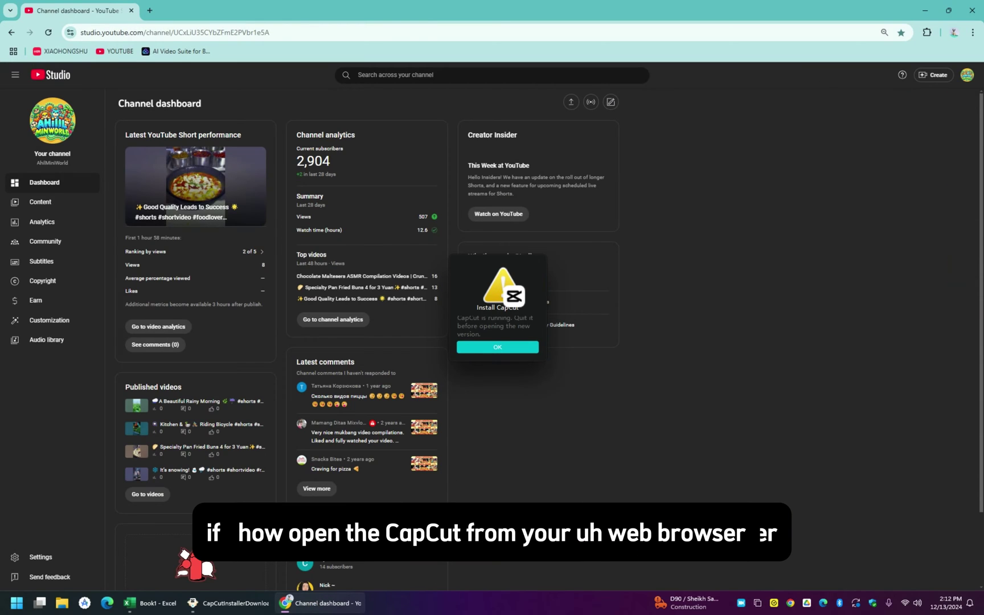
left_click(319, 604)
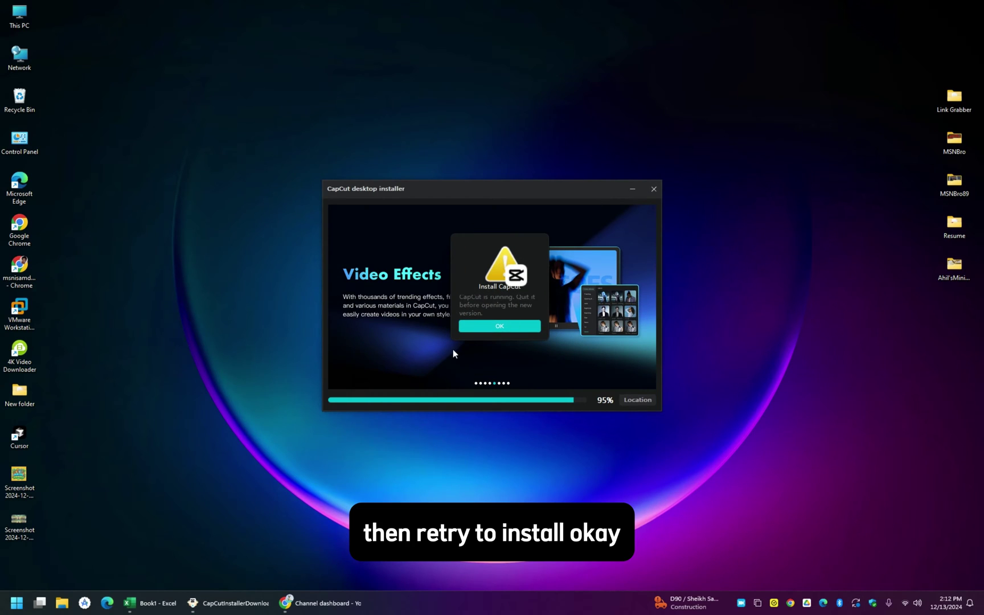
left_click(319, 603)
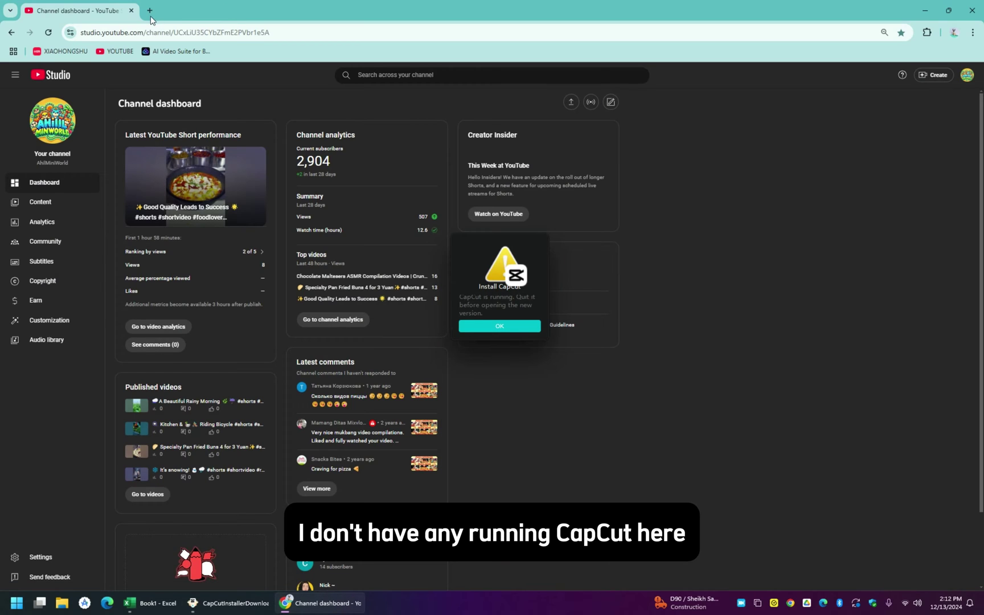
left_click(150, 11)
left_click(252, 10)
key("alt+F4")
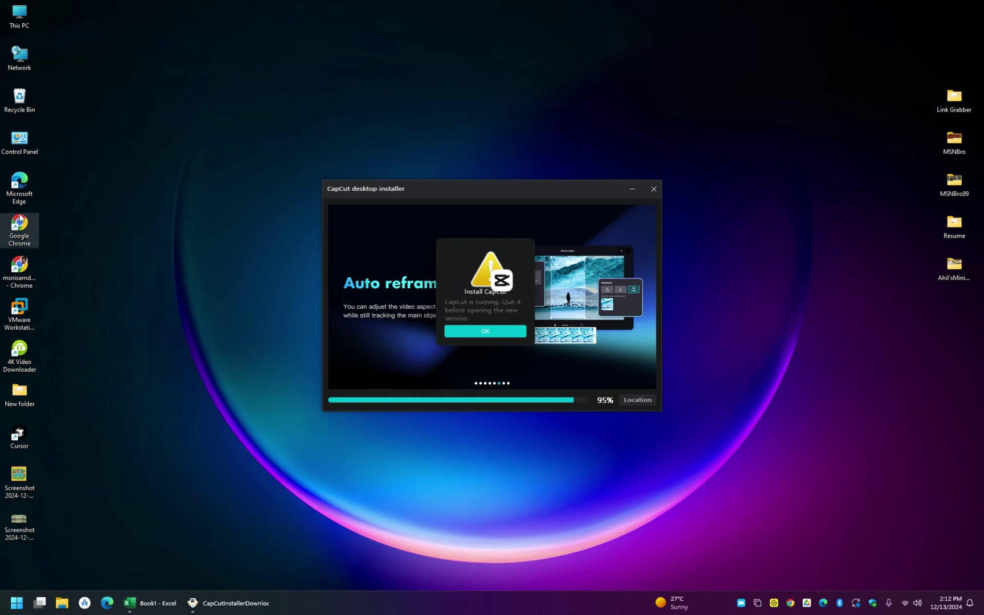
Launch Edge, close MSN, and maximize the 'How to Download CapCut for Windows' page, checking its URL.
double_click(19, 188)
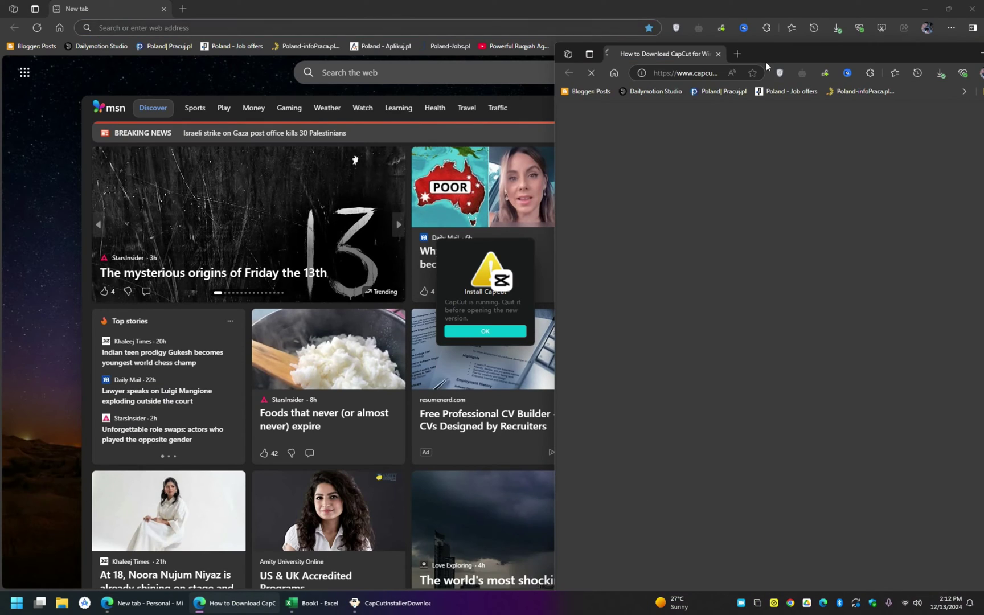
left_click(972, 8)
double_click(797, 54)
left_click(325, 28)
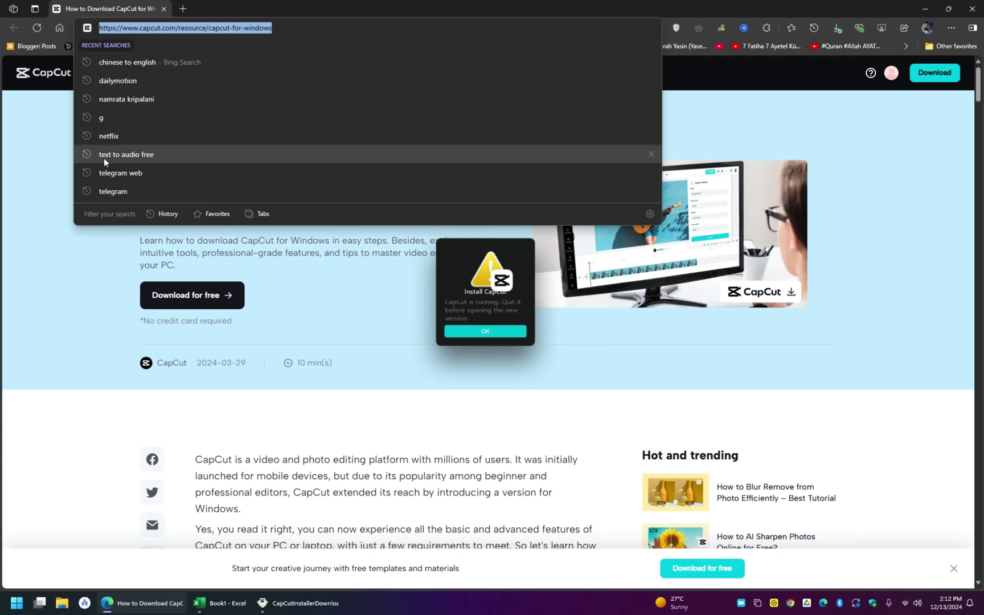
left_click(23, 176)
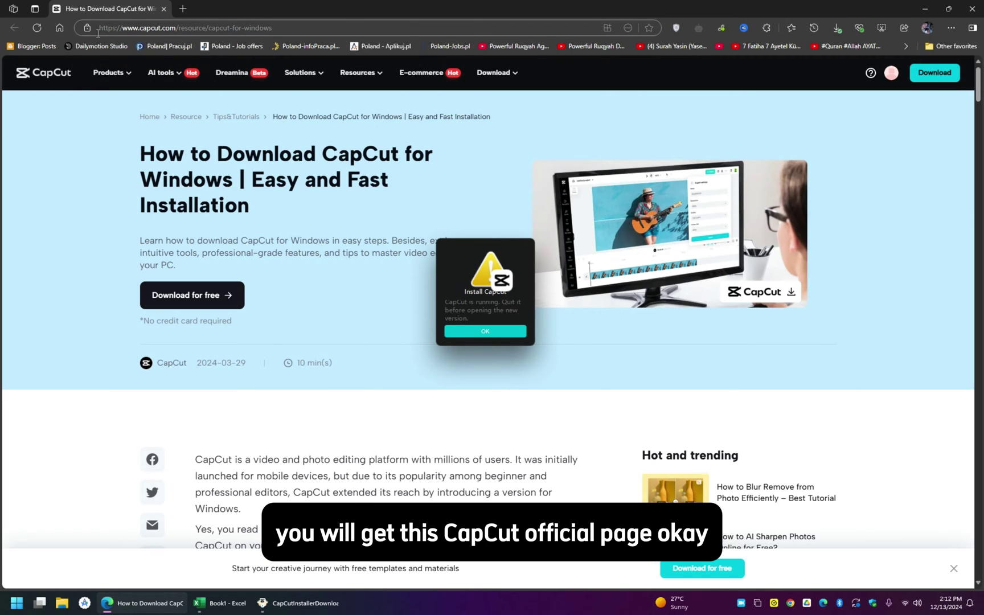
left_click_drag(293, 25, 97, 33)
left_click(36, 180)
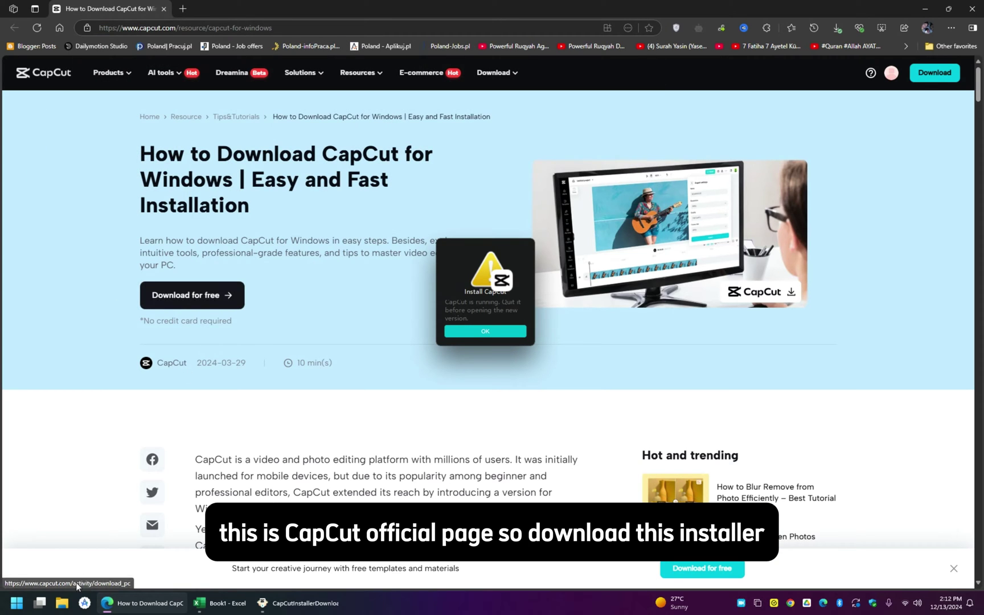
Show Downloads in File Explorer, dismiss the CapCut-running warning, and close the stalled installer.
left_click(65, 607)
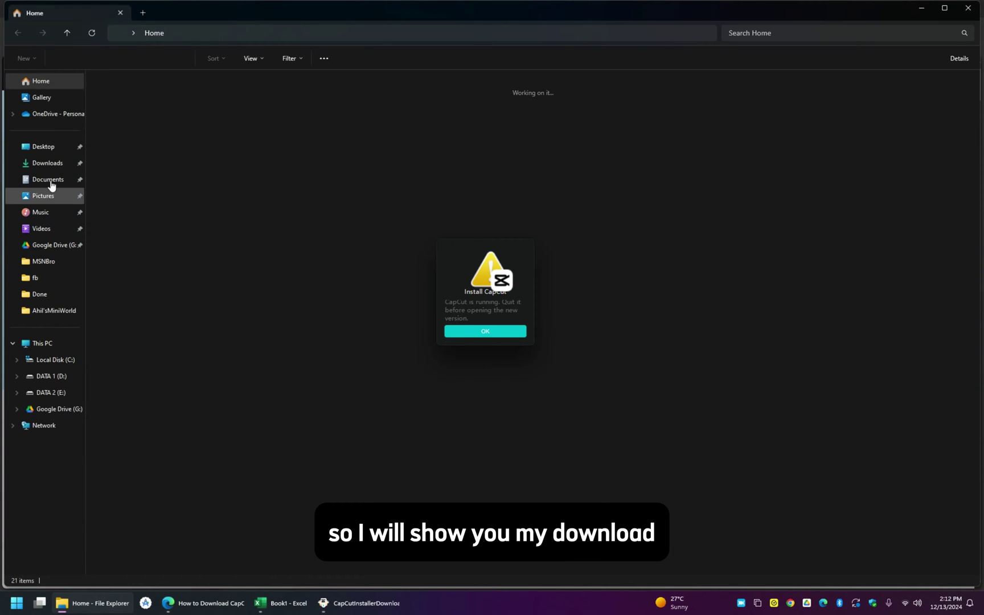
left_click(50, 165)
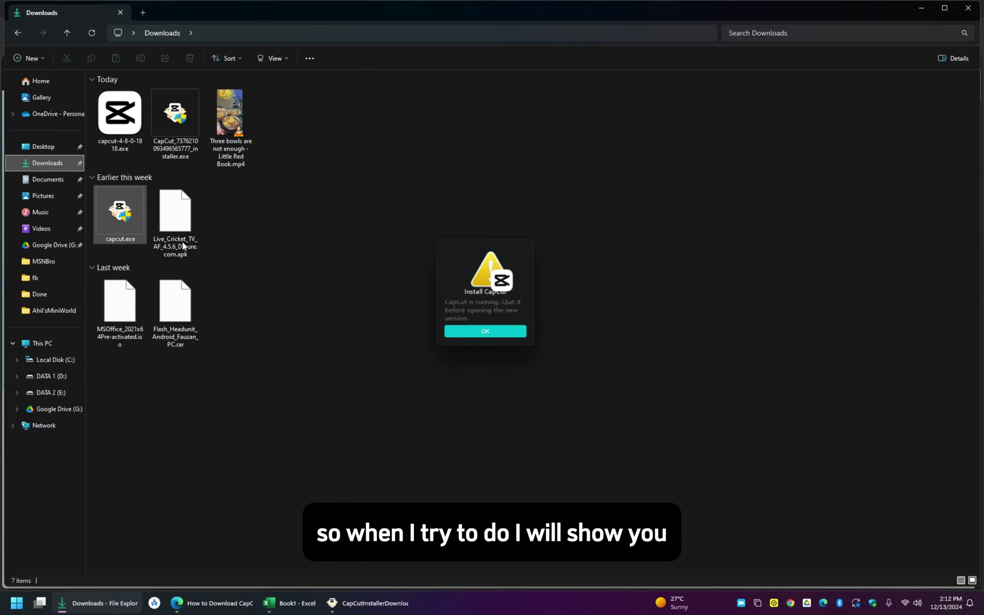
left_click(486, 332)
double_click(119, 212)
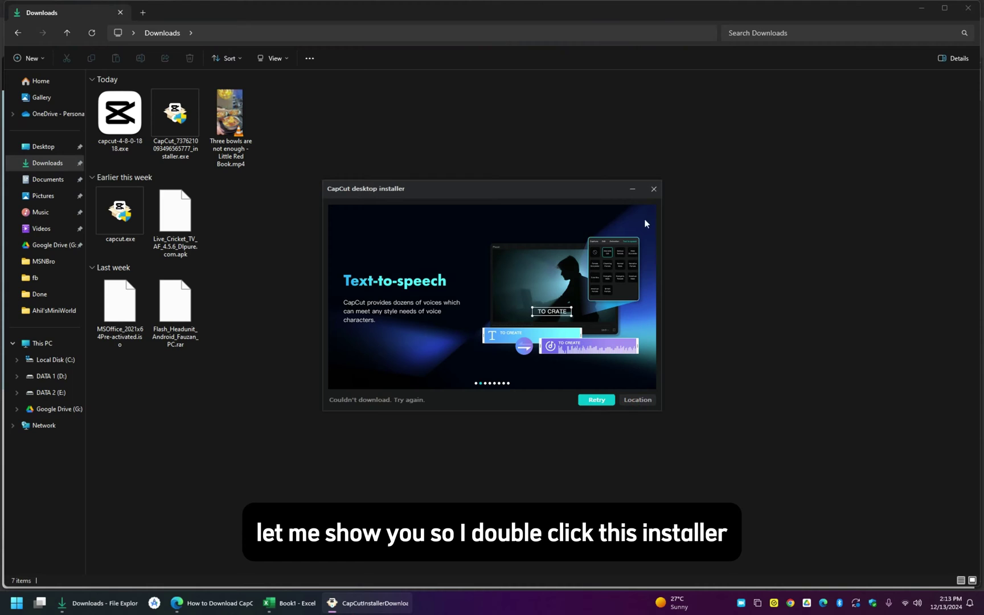
left_click(654, 188)
Rerun capcut.exe from Downloads and wait while it stalls at 95%.
double_click(119, 206)
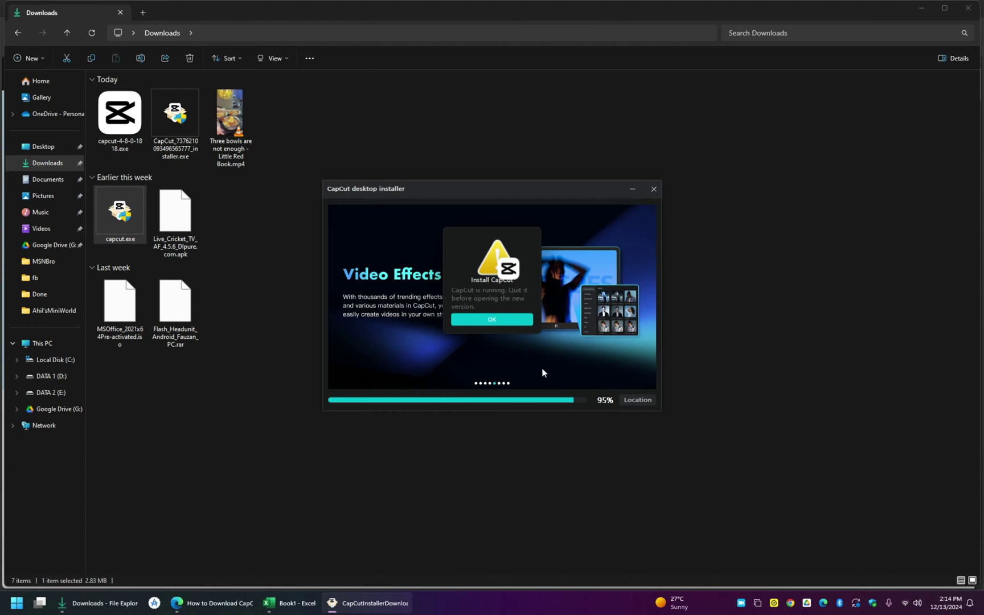
Dismiss the warning, close the stalled installer, and return to the CapCut page in Edge.
left_click(492, 320)
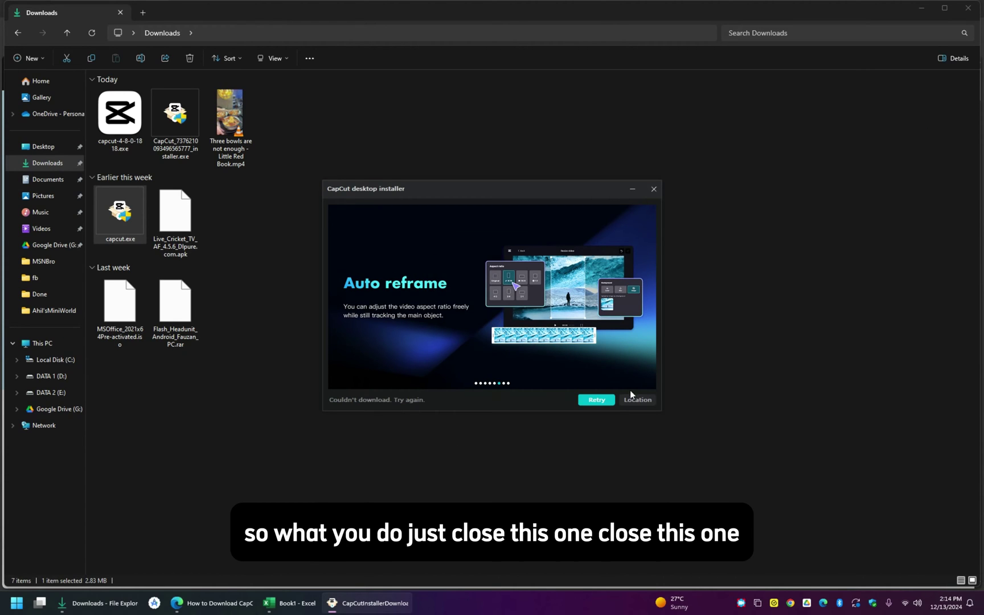
left_click(654, 188)
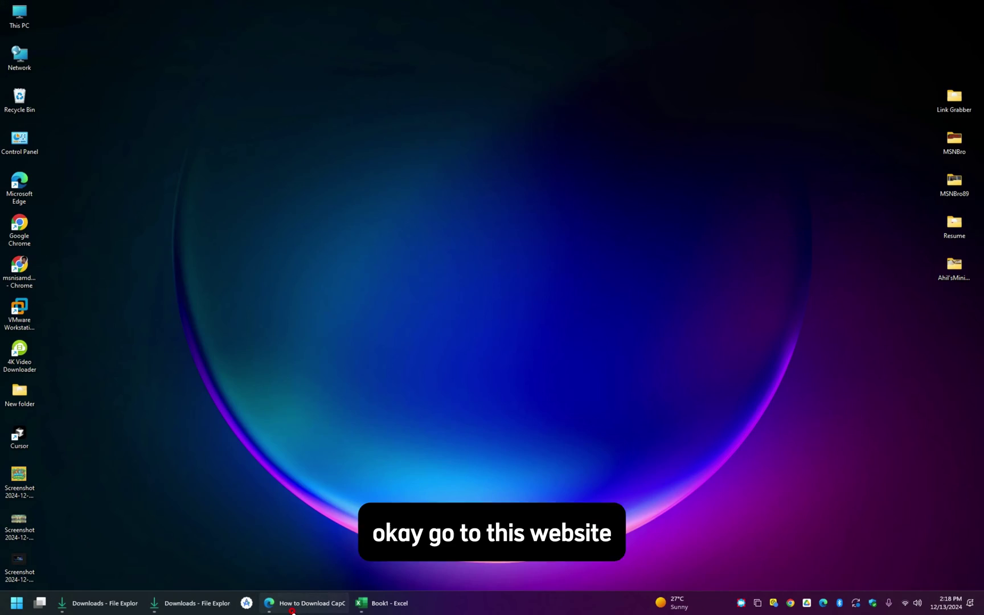
left_click(291, 604)
Check the page address, then start the free CapCut for Windows download.
left_click(171, 27)
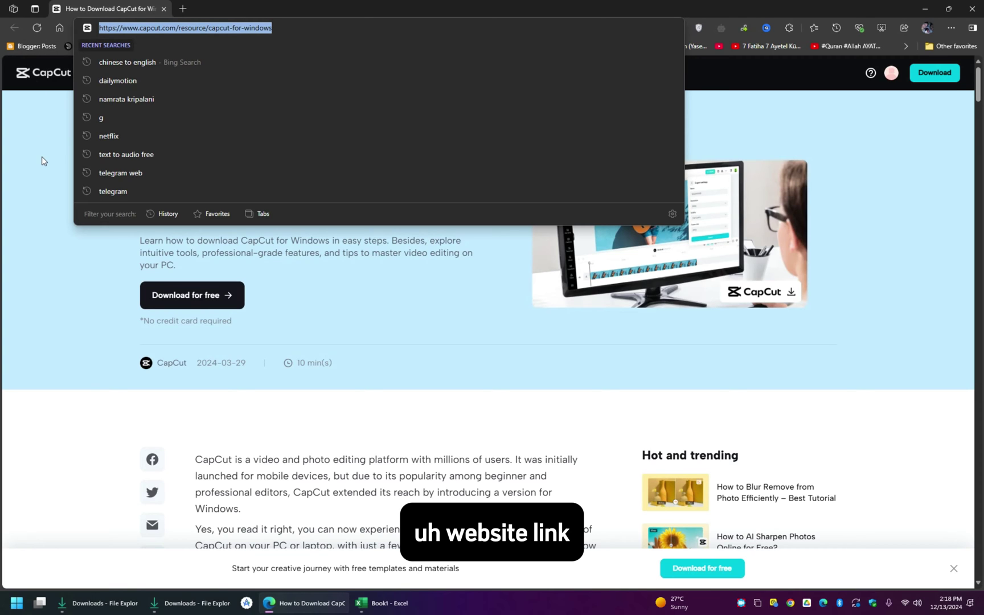
key("Escape")
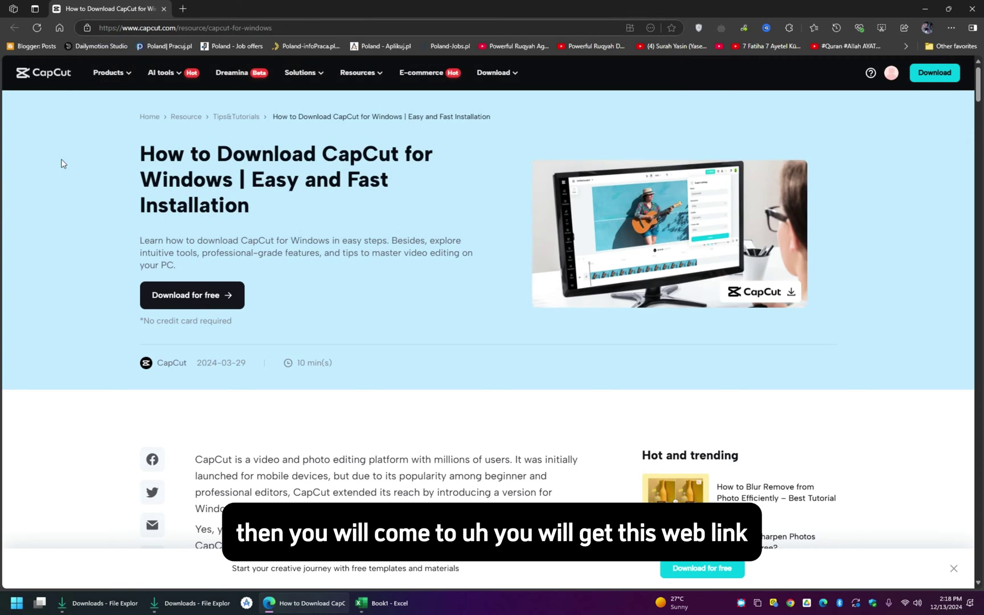
key("ctrl+l")
left_click(33, 211)
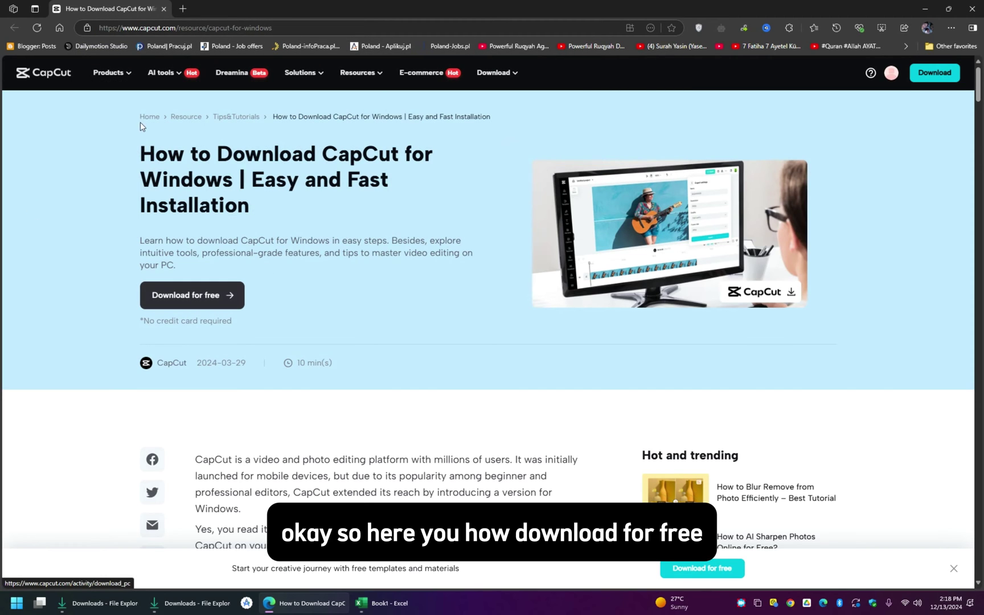
left_click_drag(282, 28, 264, 28)
left_click_drag(150, 42, 70, 46)
left_click(15, 239)
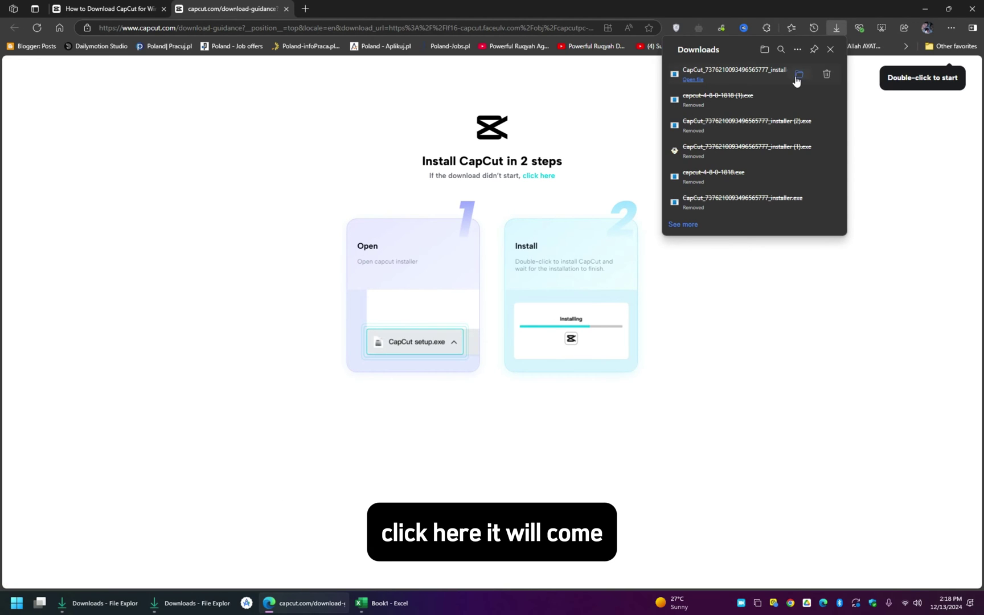
Show the new 2.19 MB installer in Downloads and compare it with the 578 MB offline installer.
left_click(795, 82)
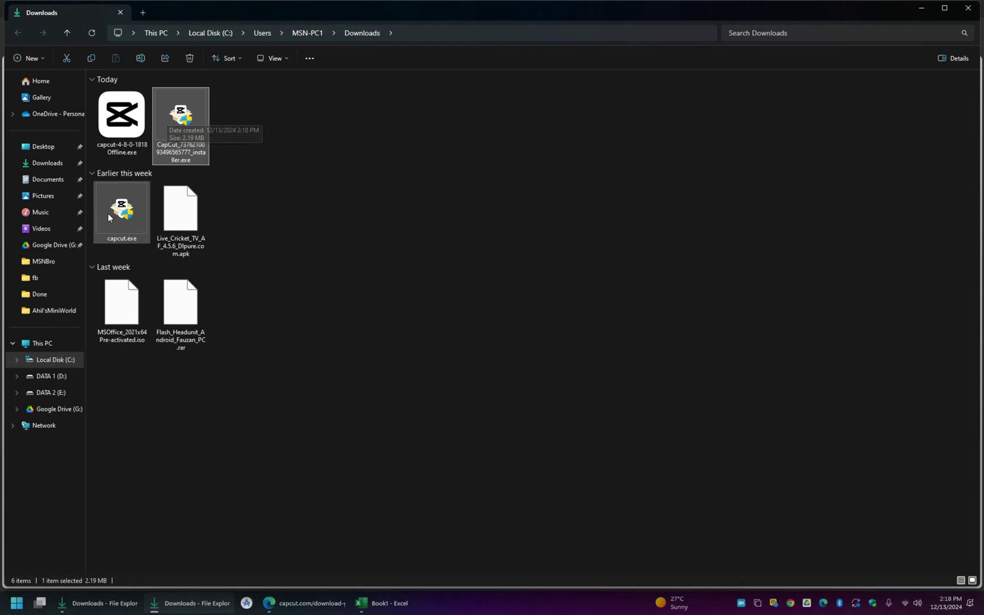
mouse_move(108, 214)
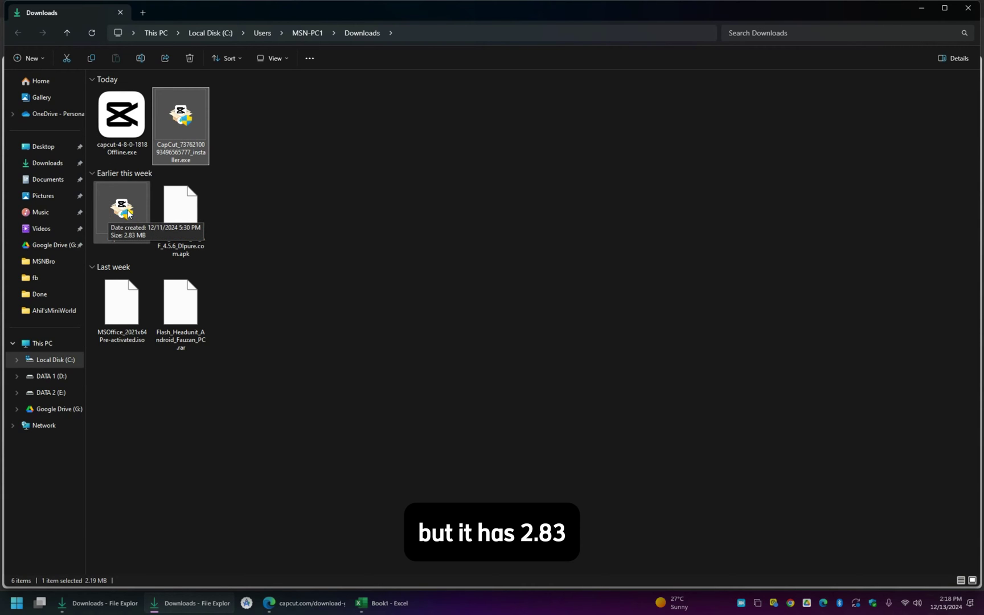
mouse_move(127, 126)
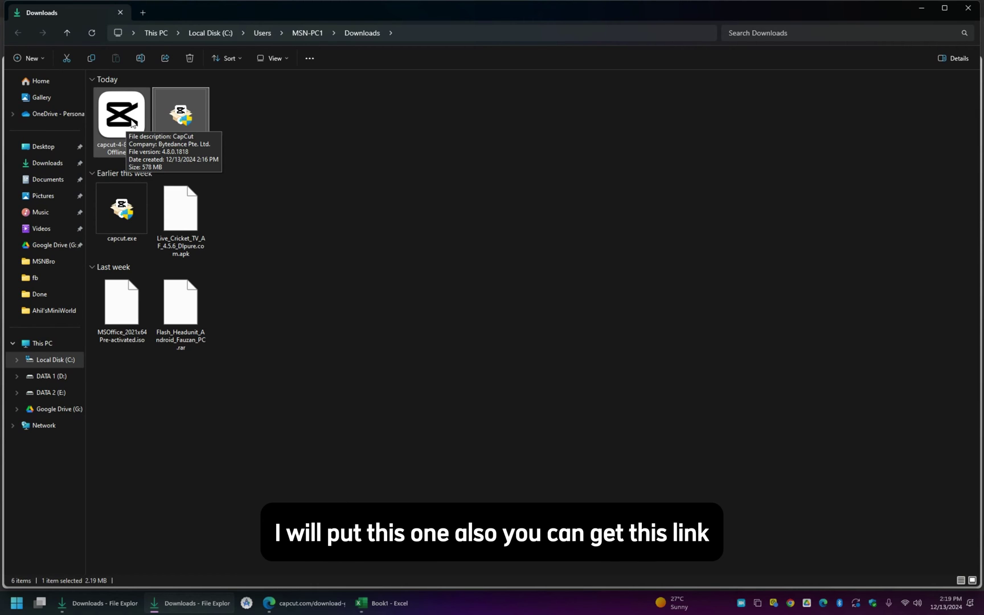
left_click(254, 110)
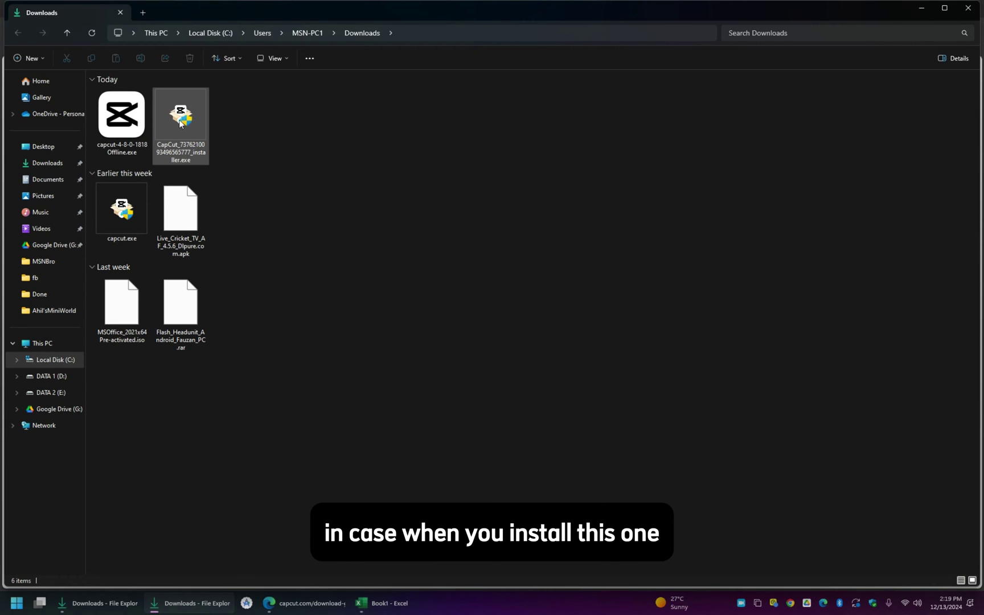
mouse_move(190, 124)
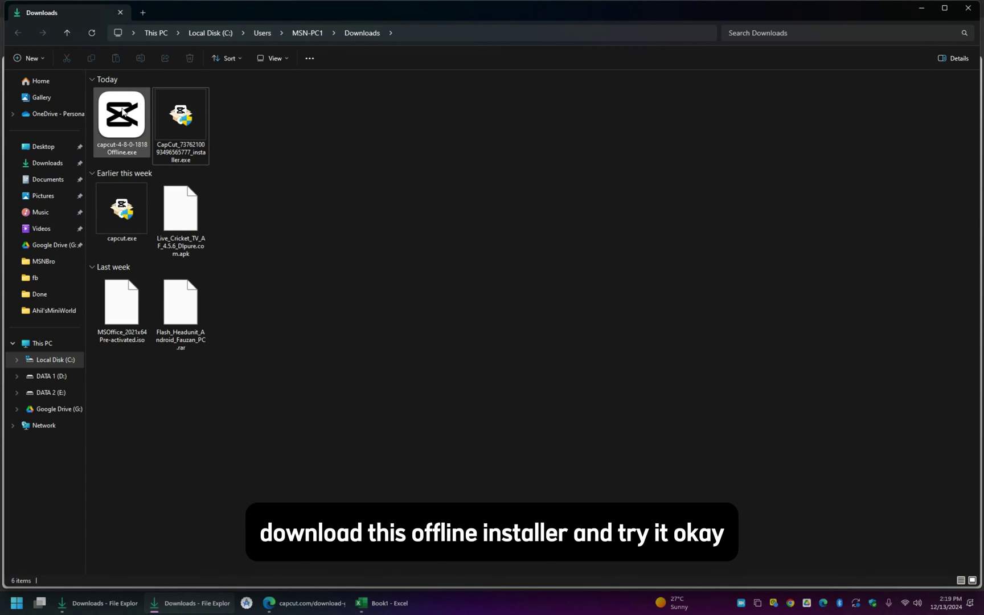
Run the new CapCut online installer and close the File Explorer and Edge windows.
double_click(194, 120)
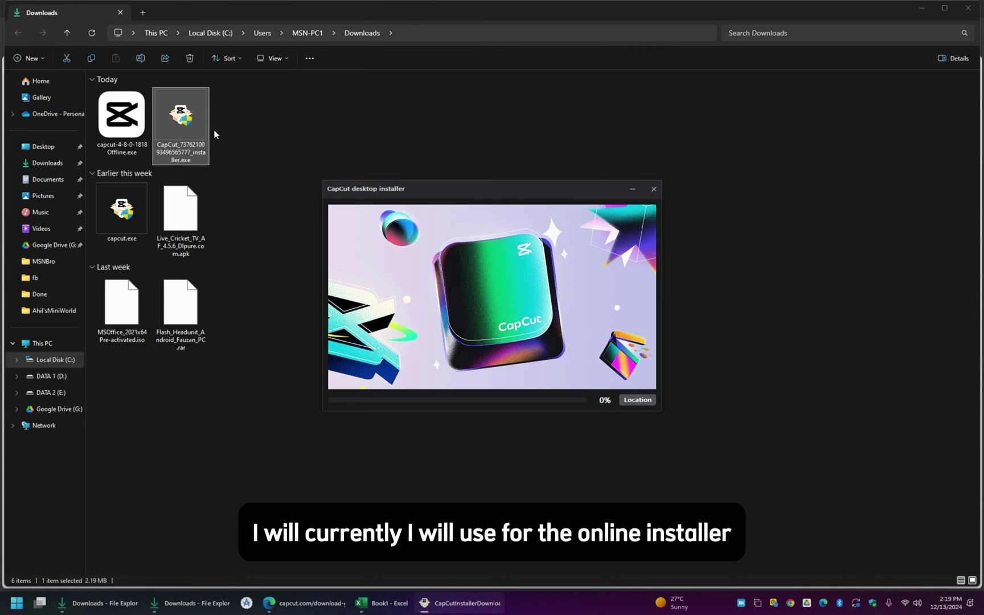
left_click(969, 7)
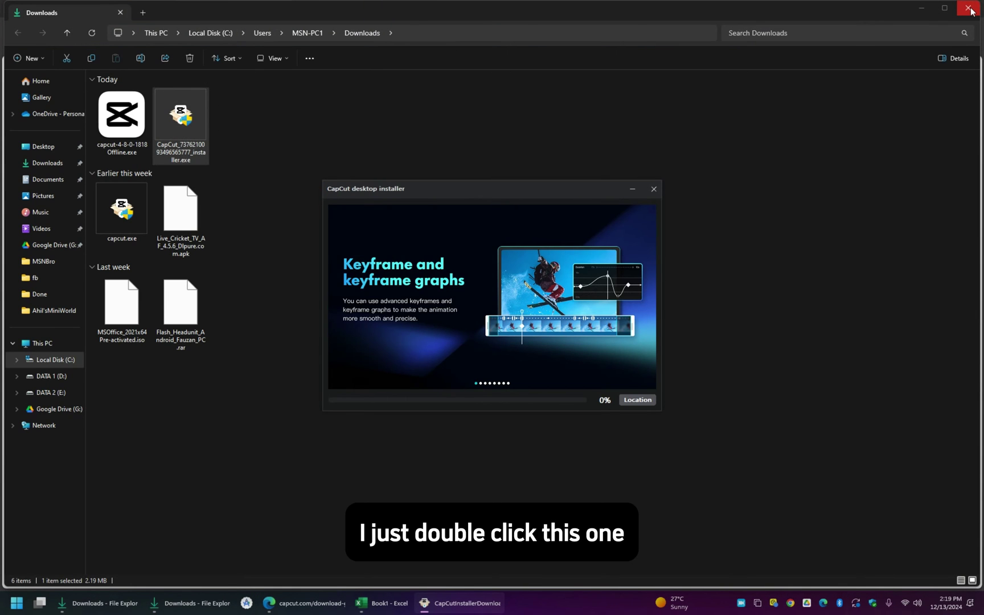
left_click(974, 6)
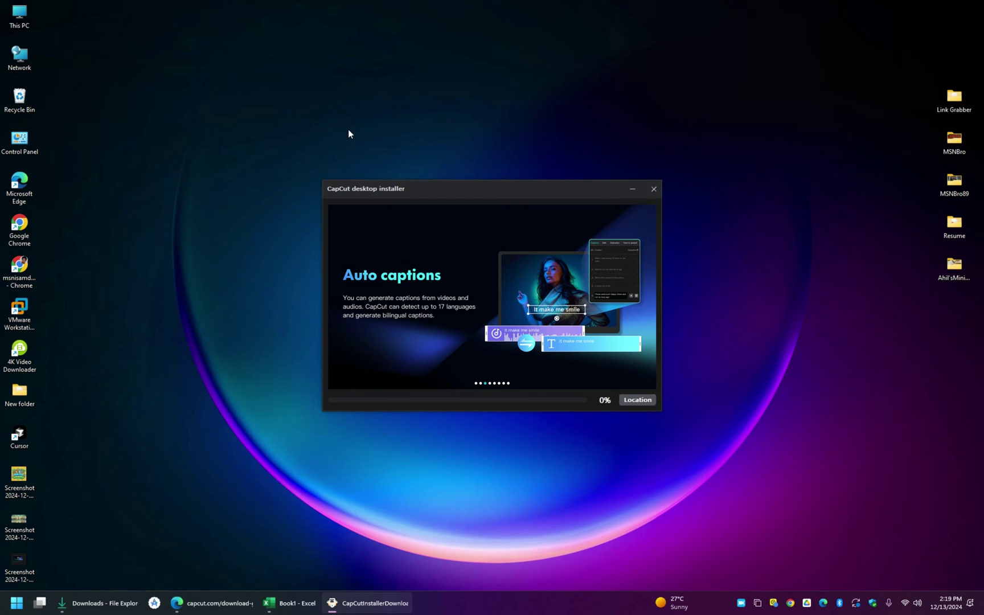
Wait for the installer to reach 100% and open the Language settings dialog.
left_click(349, 132)
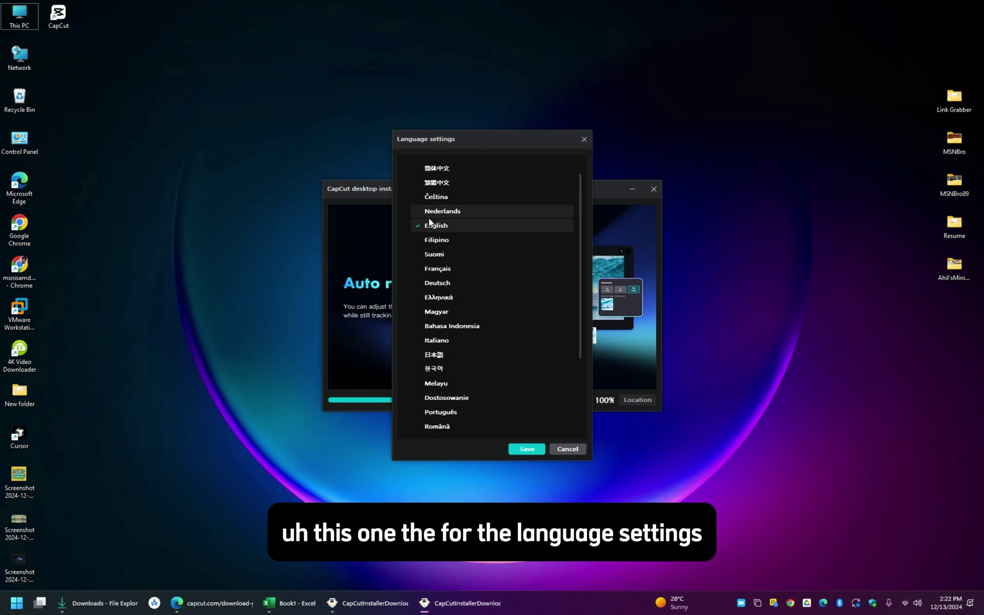
Save English as CapCut's language to begin the environment test.
left_click(524, 450)
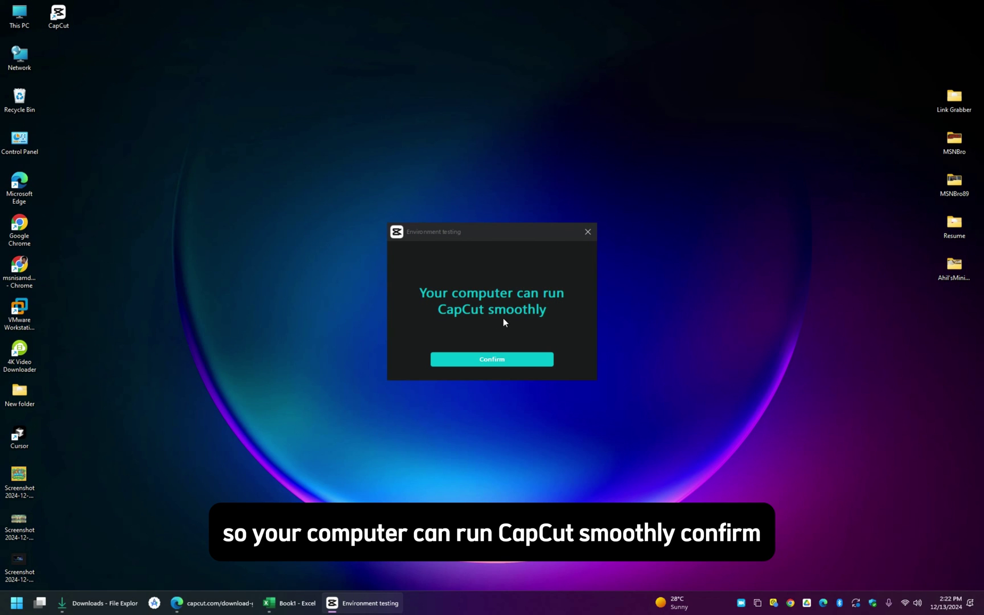
Confirm the 'Your computer can run CapCut smoothly' environment test result.
left_click(512, 360)
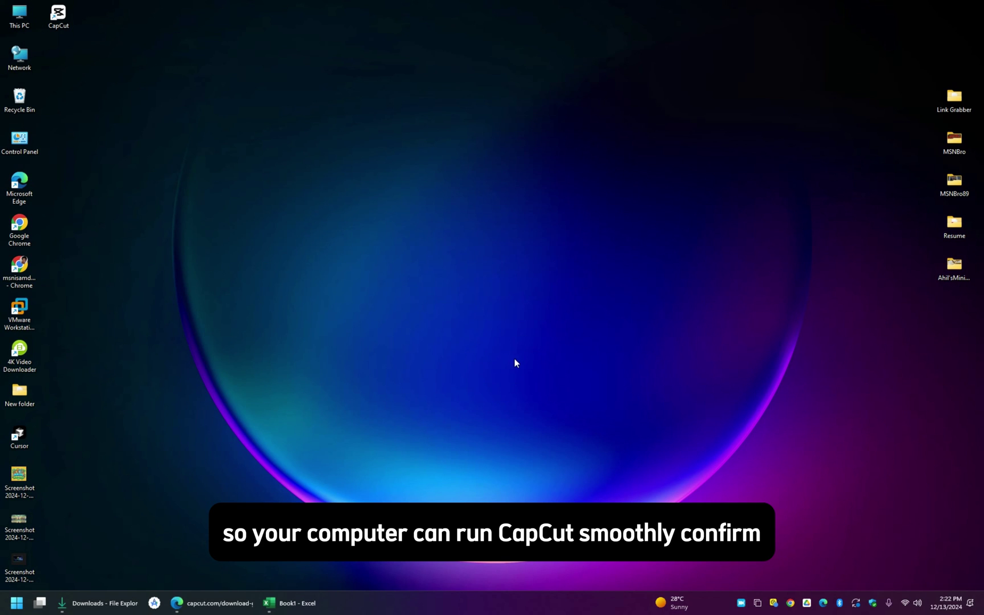